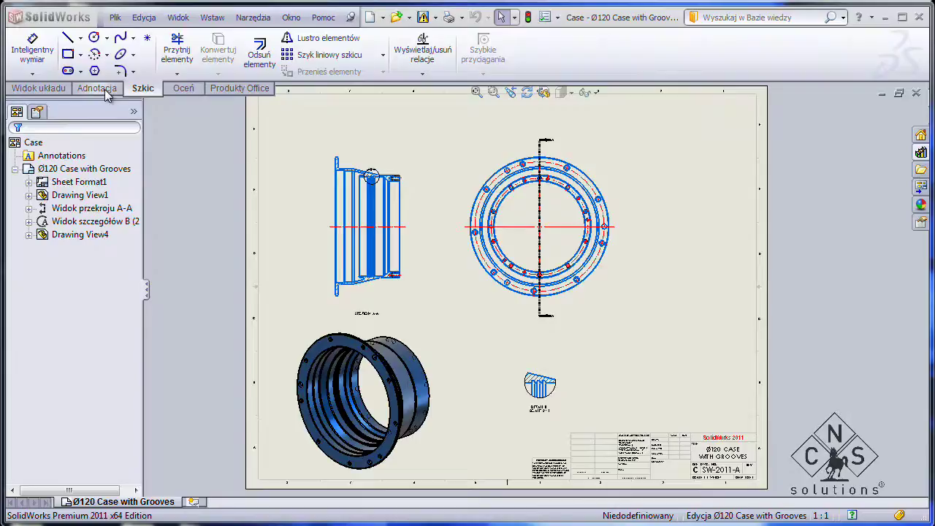
- Insert model dimensions into all drawing views with sketch dimension placement turned off, accepting the warning
click(102, 90)
click(77, 53)
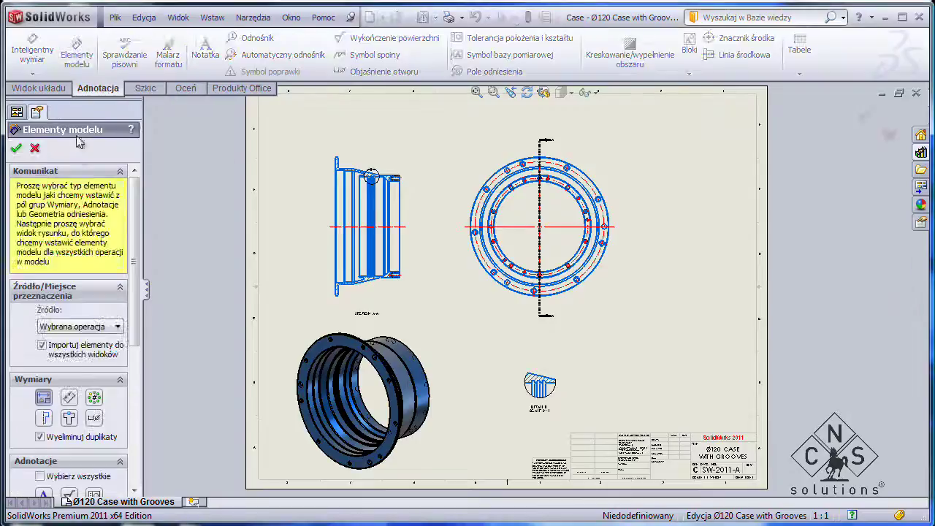
drag(134, 263, 135, 401)
click(103, 431)
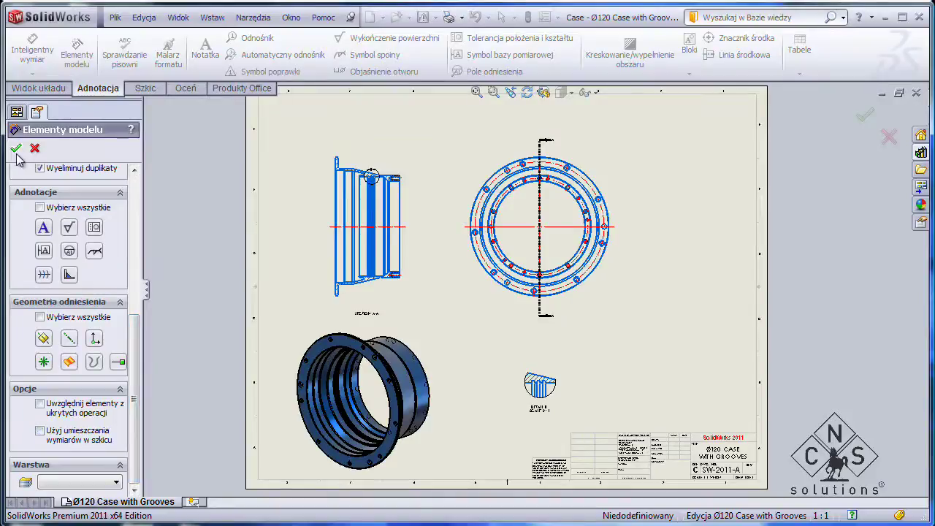
click(16, 149)
click(652, 392)
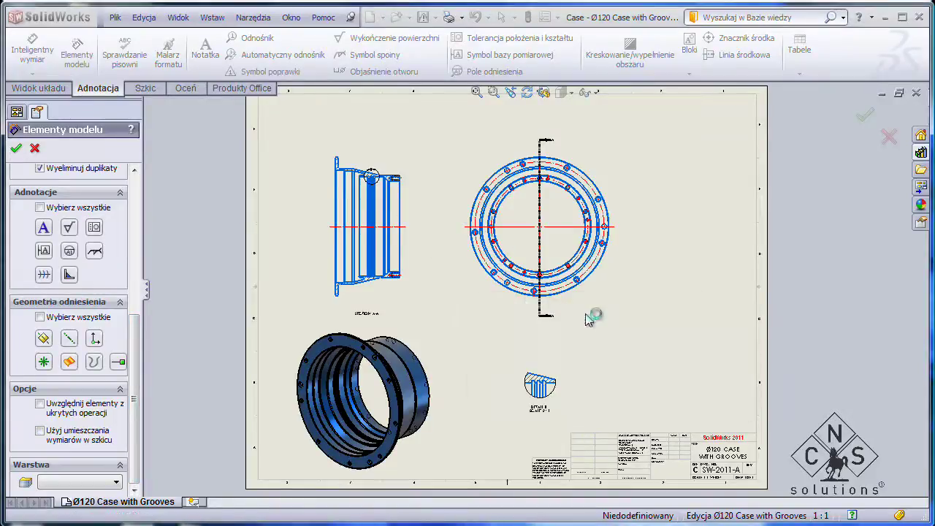
- In Section A-A, move the R0,500 radius beside R2 and reposition the R8 label
scroll(382, 129, down, 2)
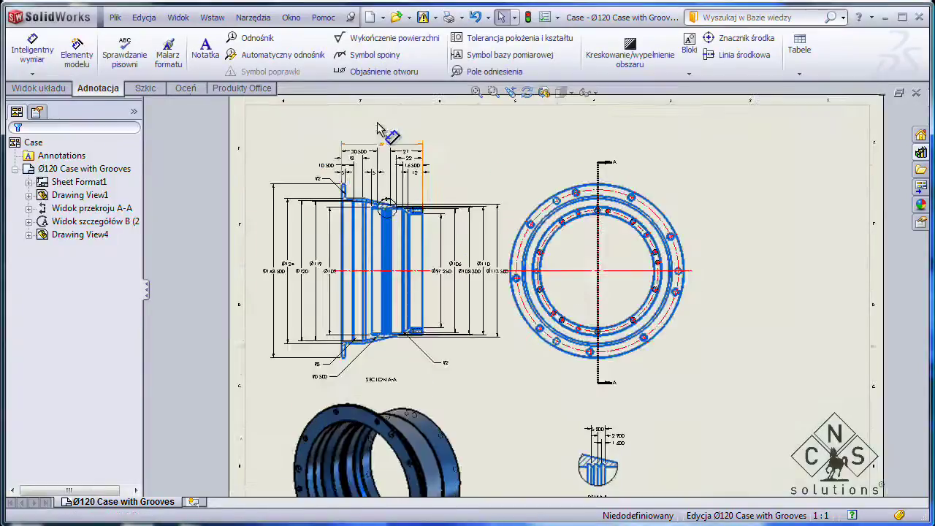
scroll(392, 194, down, 3)
scroll(369, 293, down, 2)
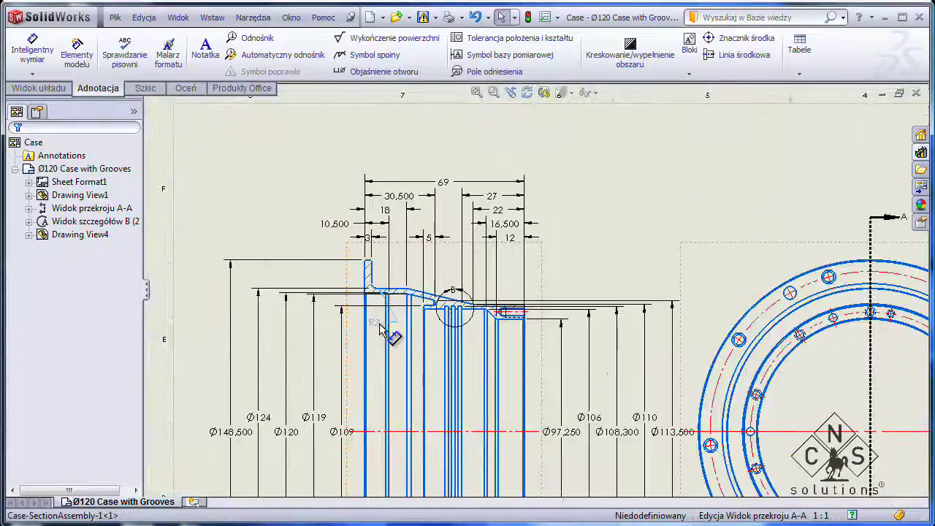
click(409, 332)
scroll(511, 343, up, 2)
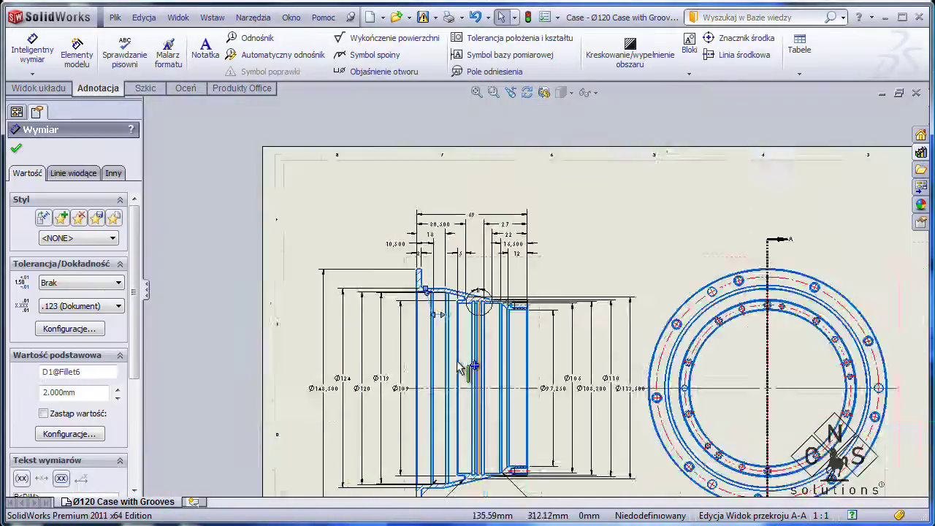
scroll(555, 350, up, 2)
scroll(559, 355, down, 1)
scroll(552, 349, down, 2)
scroll(547, 346, down, 2)
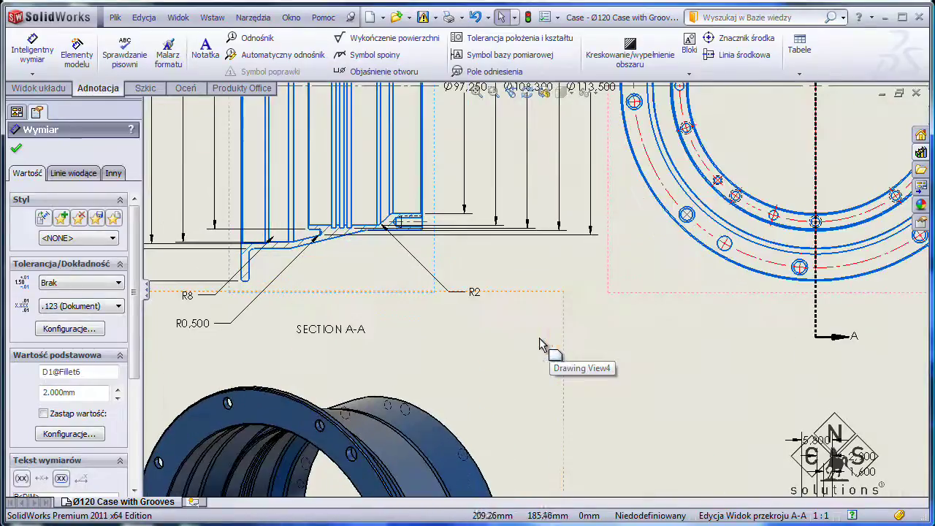
mouse_move(246, 329)
mouse_down()
mouse_move(387, 295)
mouse_move(394, 282)
mouse_up()
drag(190, 296, 311, 294)
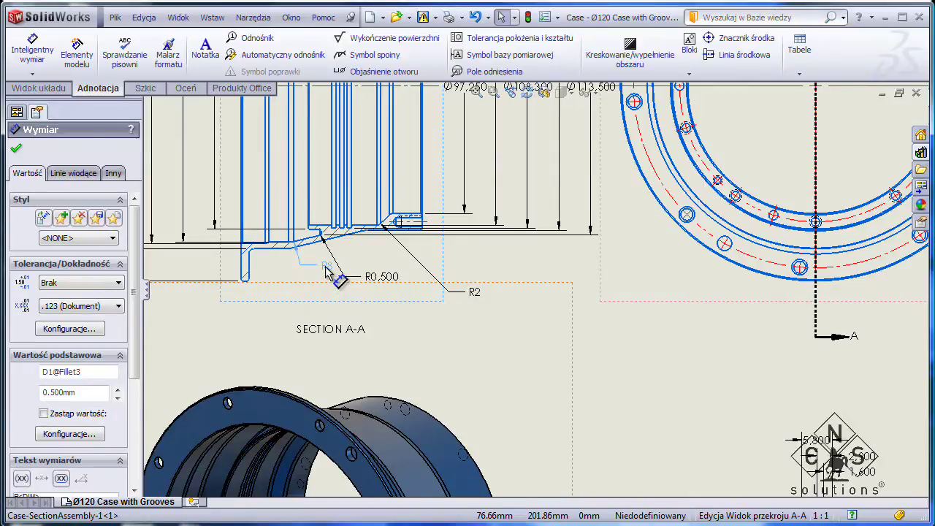
- Select the 5,800, 2,900 and 1,600 Detail B dimensions and increase their spacing
scroll(672, 371, up, 3)
scroll(628, 336, up, 2)
scroll(588, 316, down, 3)
scroll(582, 313, down, 2)
scroll(577, 301, down, 2)
scroll(584, 307, down, 2)
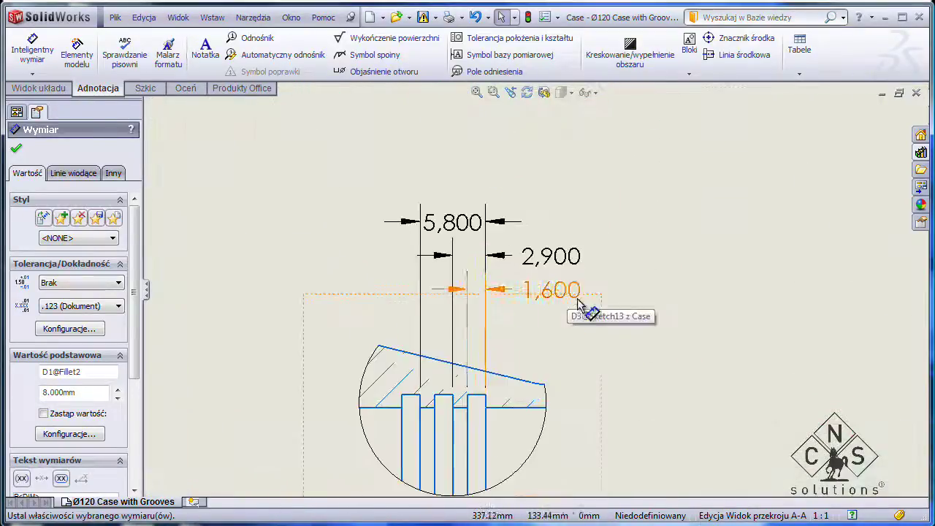
drag(587, 337, 362, 176)
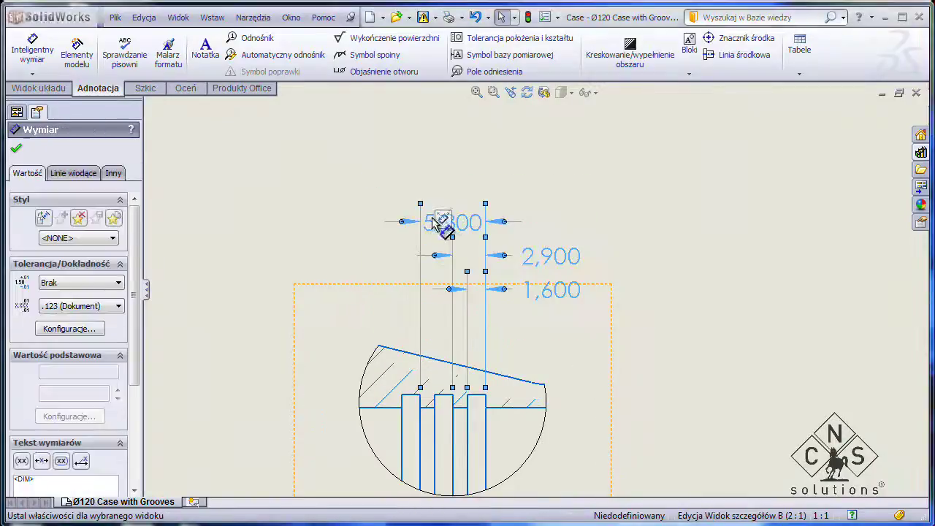
drag(452, 90, 242, 132)
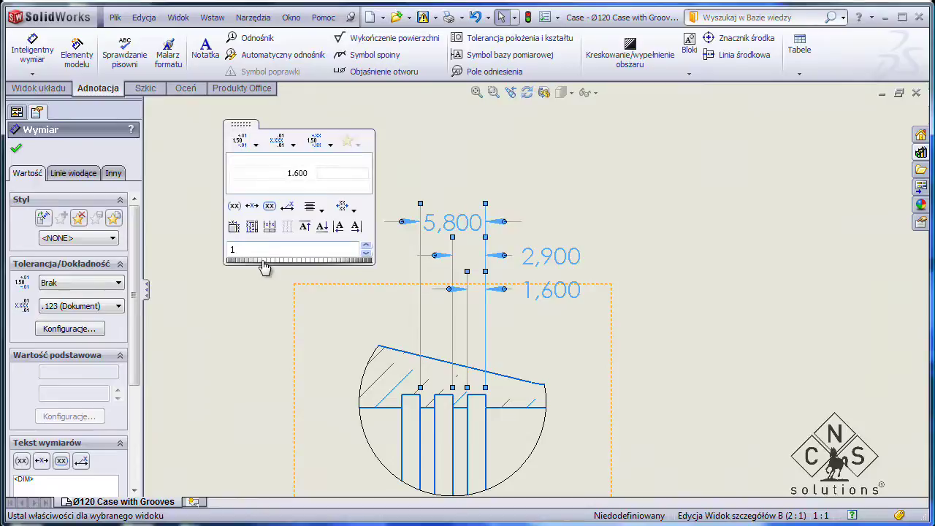
drag(264, 266, 269, 262)
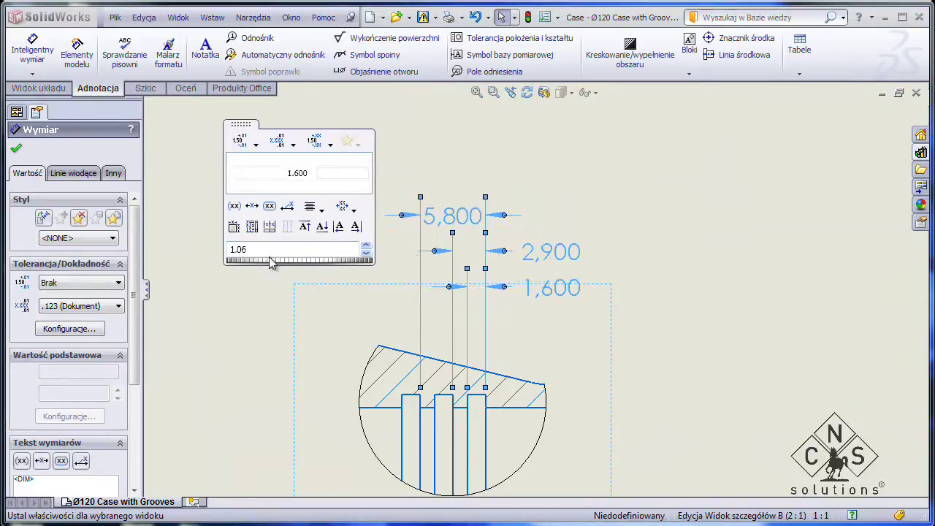
- Flip the 2,900 arrows inward and move the dimension stack above the grooves
click(434, 251)
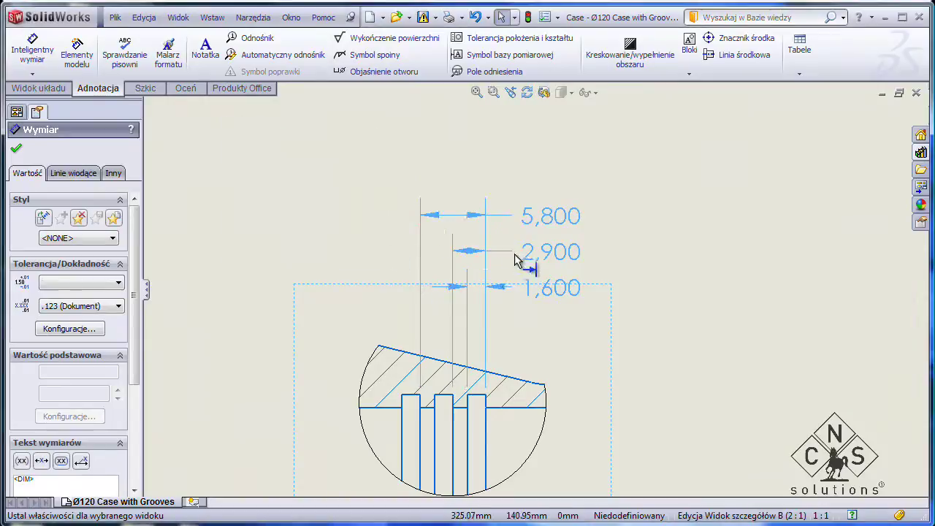
drag(554, 254, 576, 303)
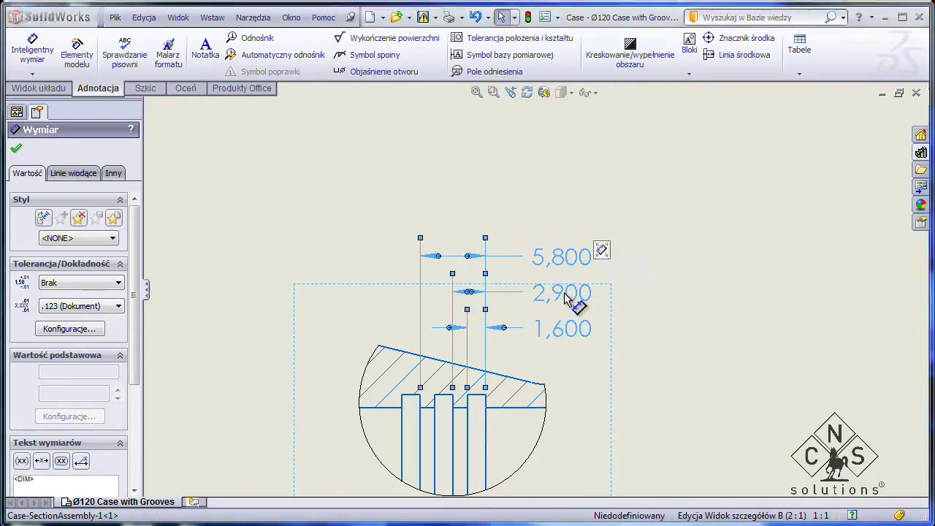
key(f)
scroll(484, 208, down, 2)
- Give the diameters Ø97,250 to Ø113,500 a +0.300/0.000 limit tolerance and space them apart
scroll(553, 261, down, 2)
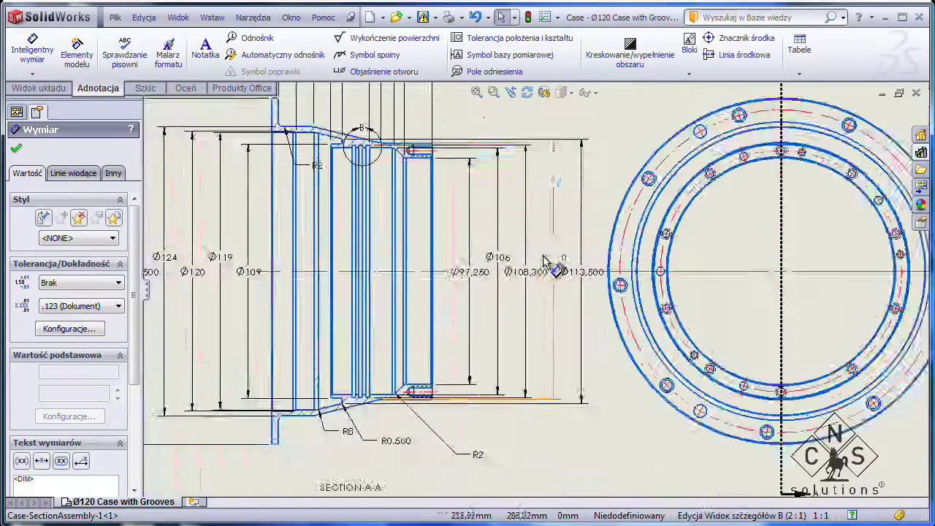
scroll(563, 246, down, 2)
drag(626, 490, 405, 416)
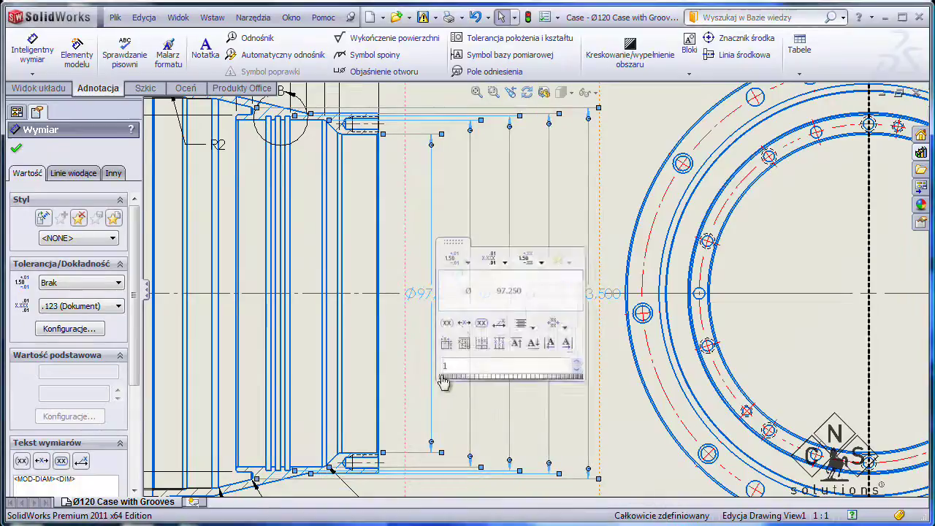
drag(455, 238, 407, 89)
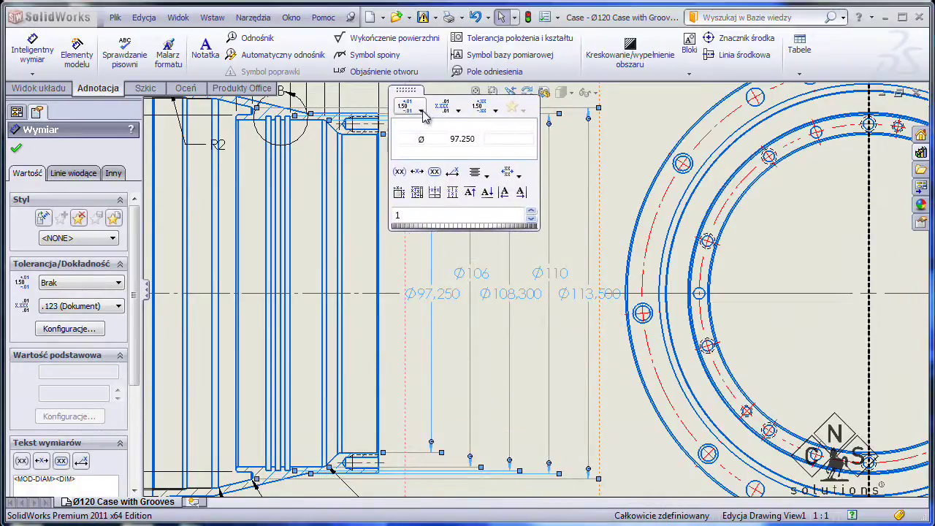
click(420, 110)
click(422, 160)
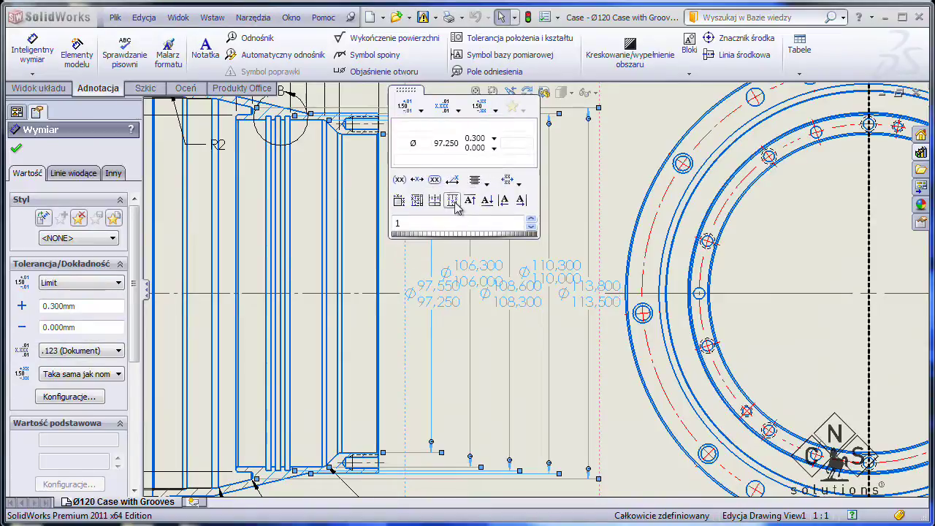
click(401, 207)
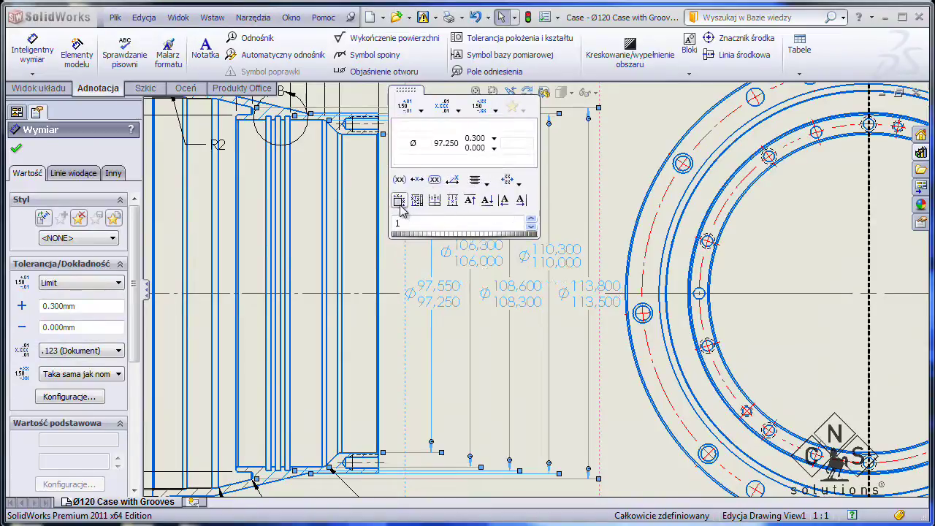
drag(432, 242, 431, 238)
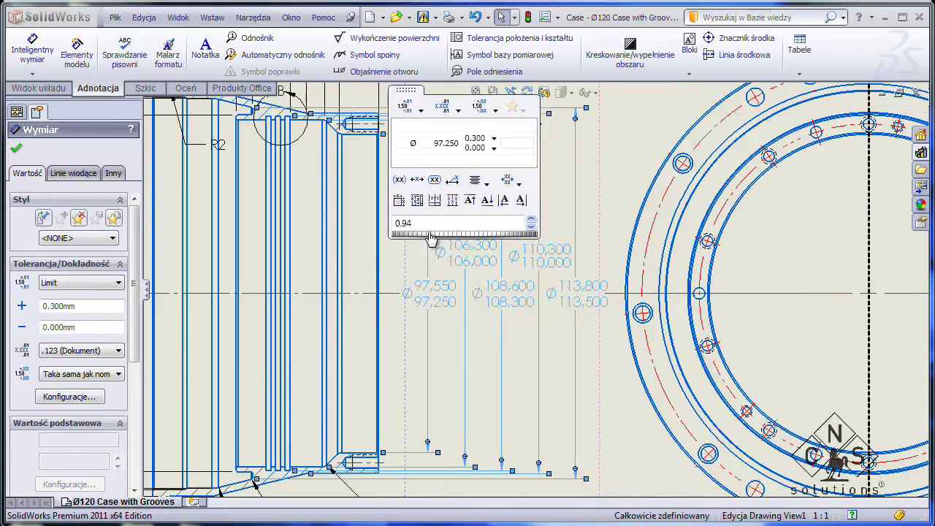
- Add a new 34,600 dimension between two edges of the section outline
click(397, 202)
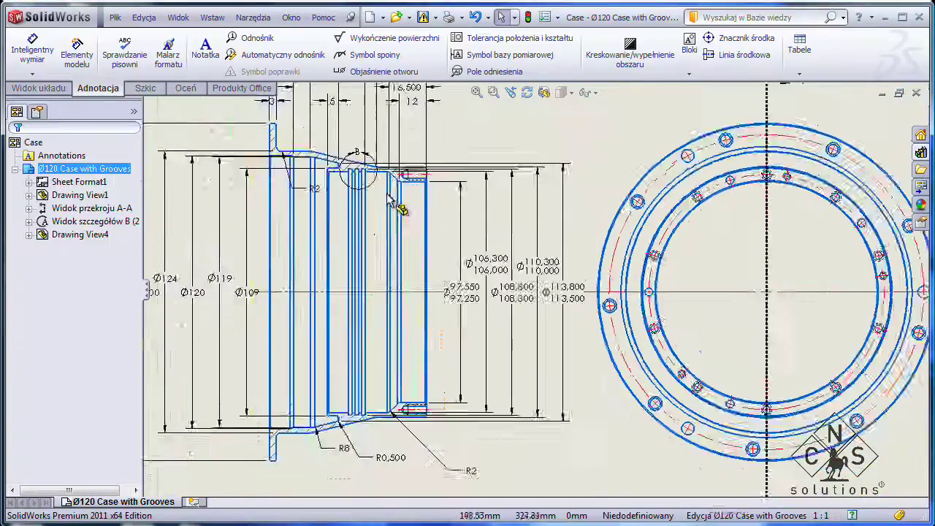
scroll(309, 176, up, 3)
scroll(397, 175, down, 2)
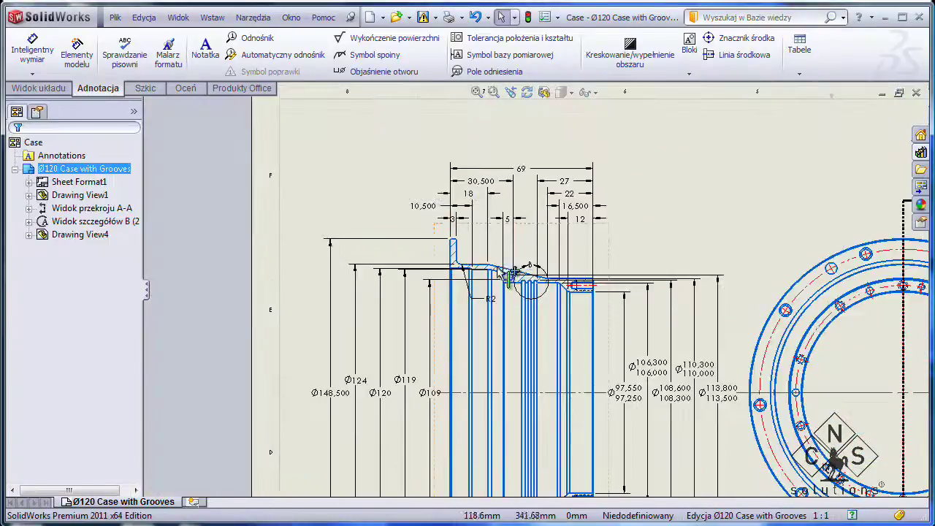
click(503, 278)
click(542, 291)
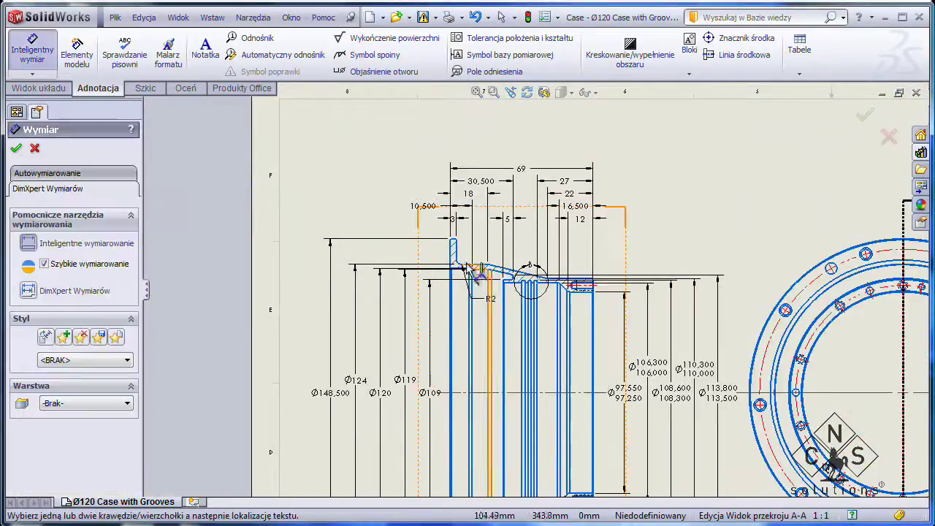
click(454, 254)
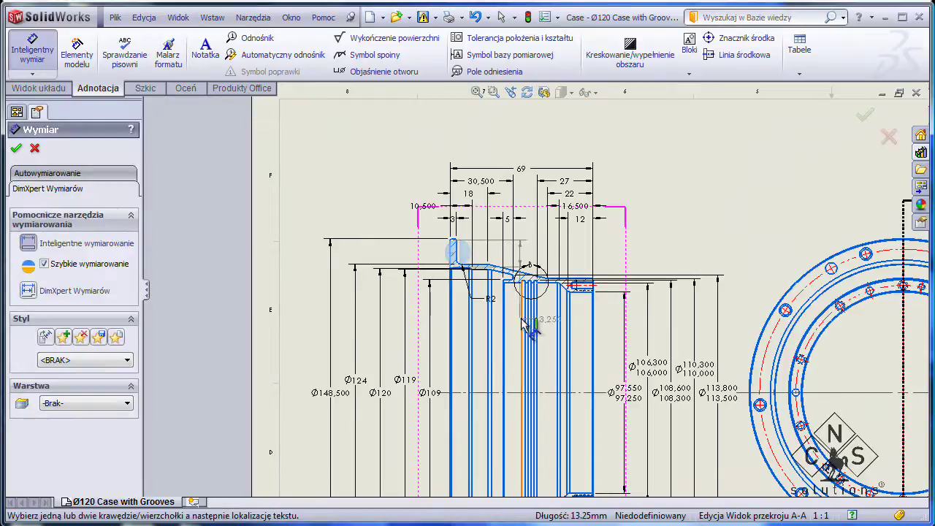
click(523, 322)
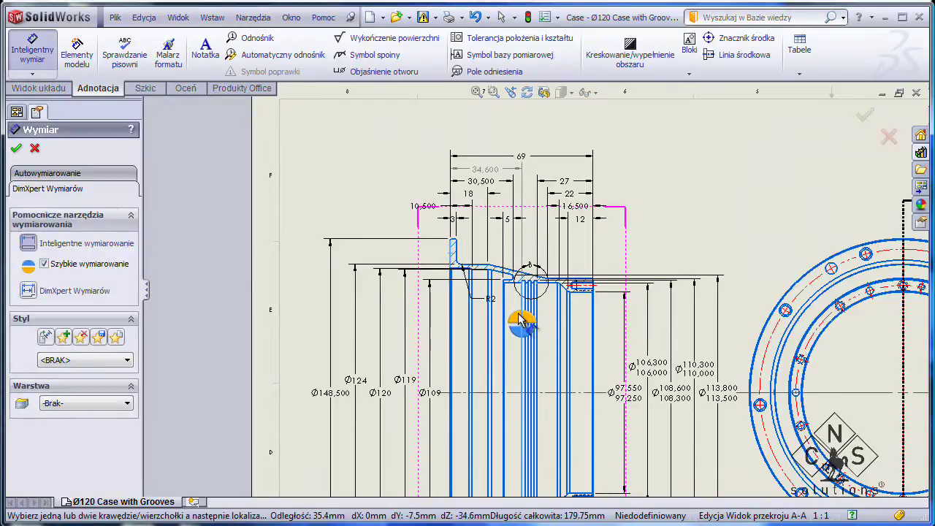
scroll(519, 330, up, 2)
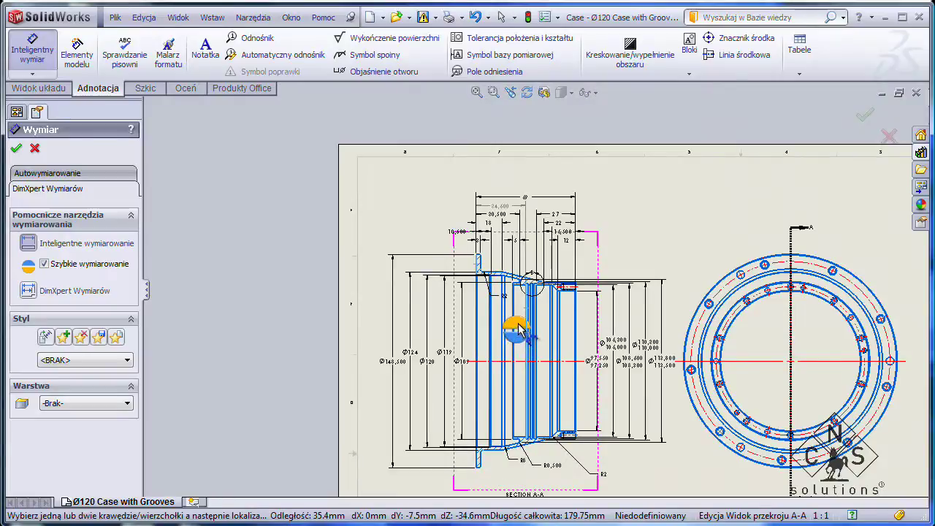
click(525, 208)
- Move the 30,500, 18, 34,600, 27 and 22 dimensions down into lower rows
scroll(561, 227, down, 5)
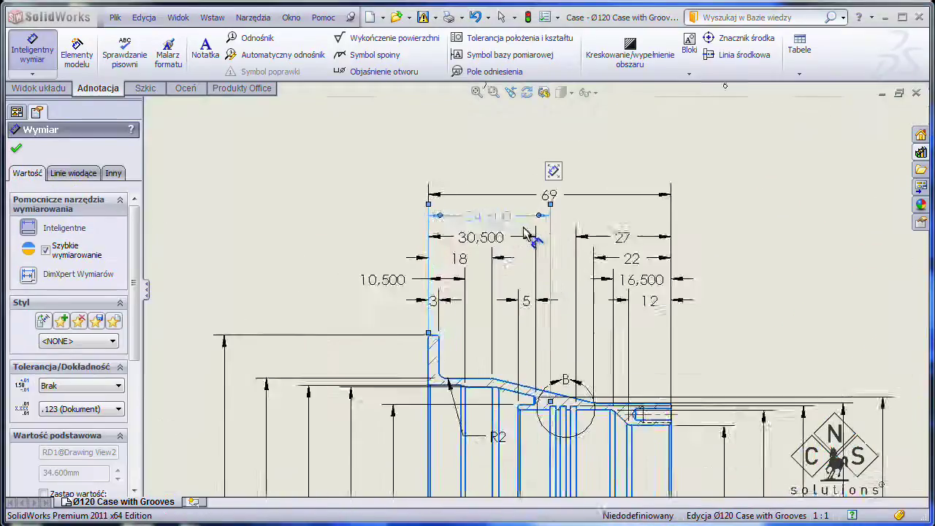
drag(482, 252, 488, 341)
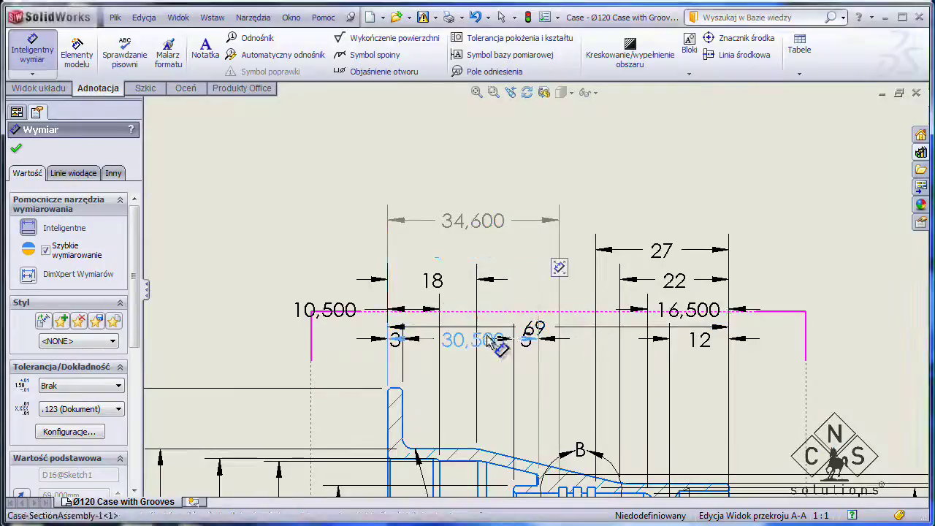
drag(444, 285, 468, 353)
drag(484, 219, 490, 340)
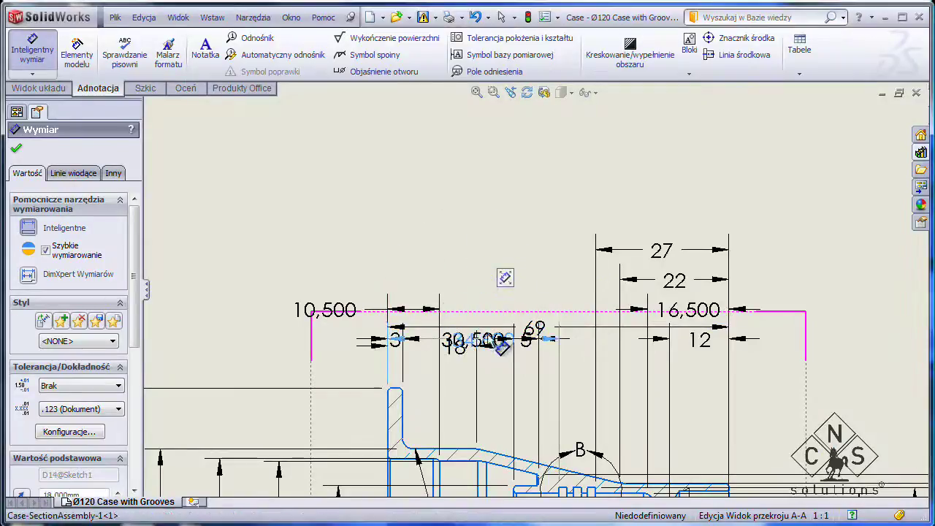
drag(655, 255, 615, 330)
drag(671, 280, 671, 362)
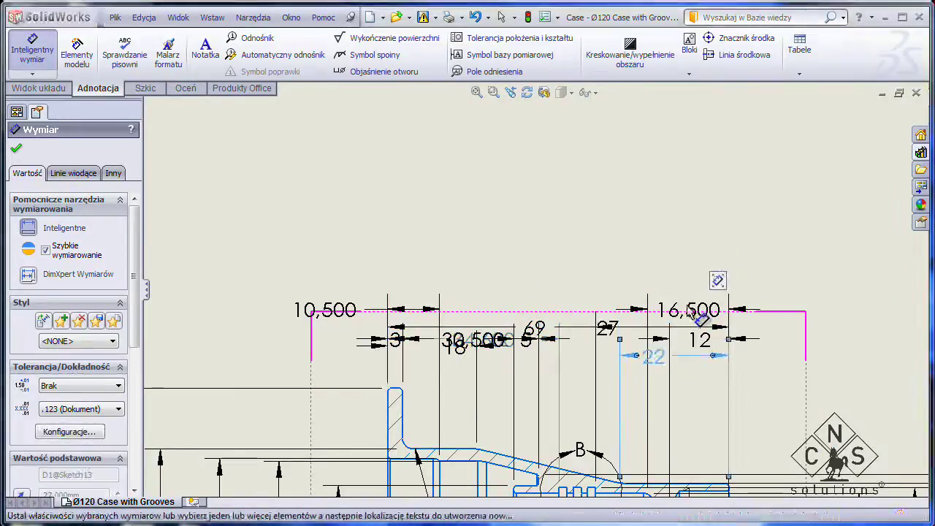
click(699, 341)
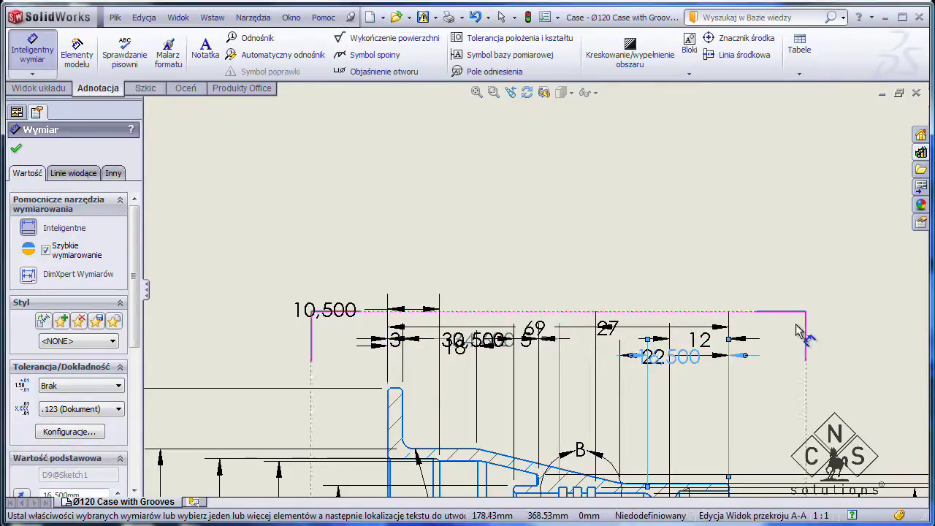
- Auto-arrange all dimensions above the section view into evenly spaced rows
key(Escape)
drag(780, 379, 293, 248)
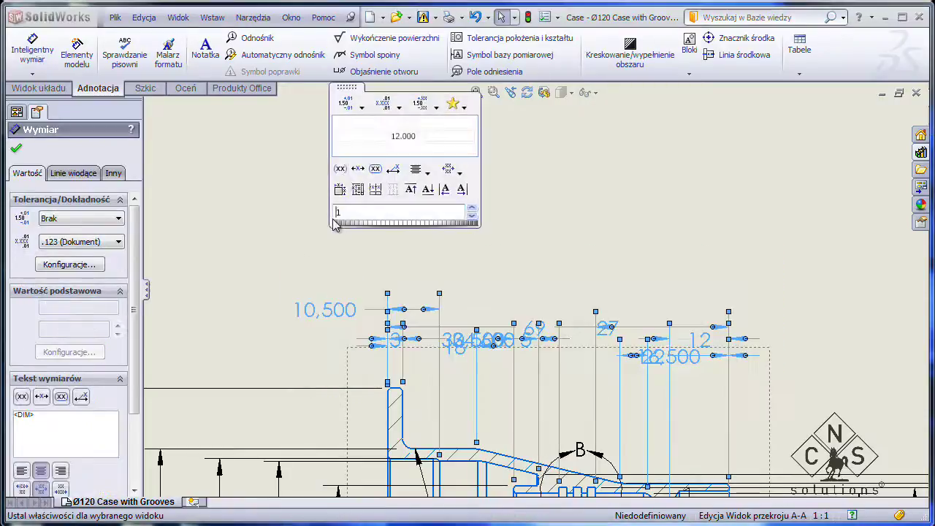
click(346, 192)
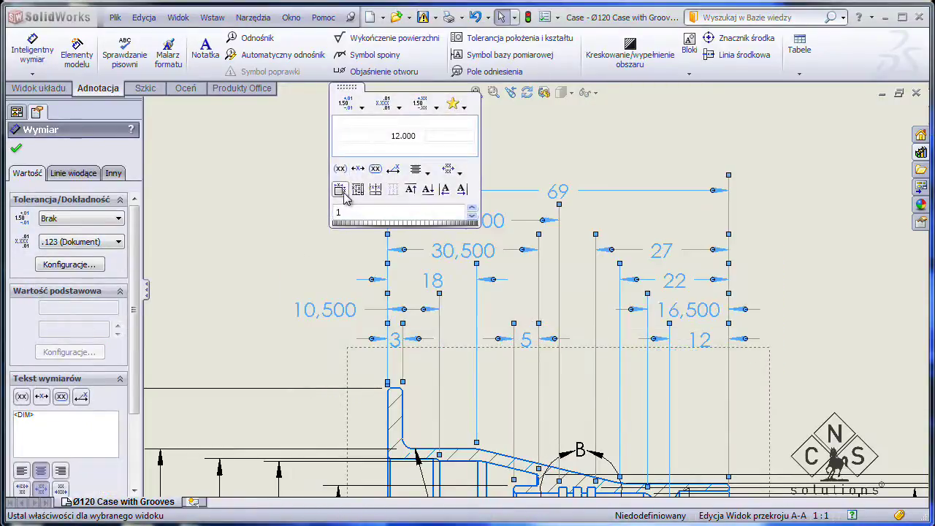
click(776, 305)
- Select the circular drawing view and start a hole table for it
key(f)
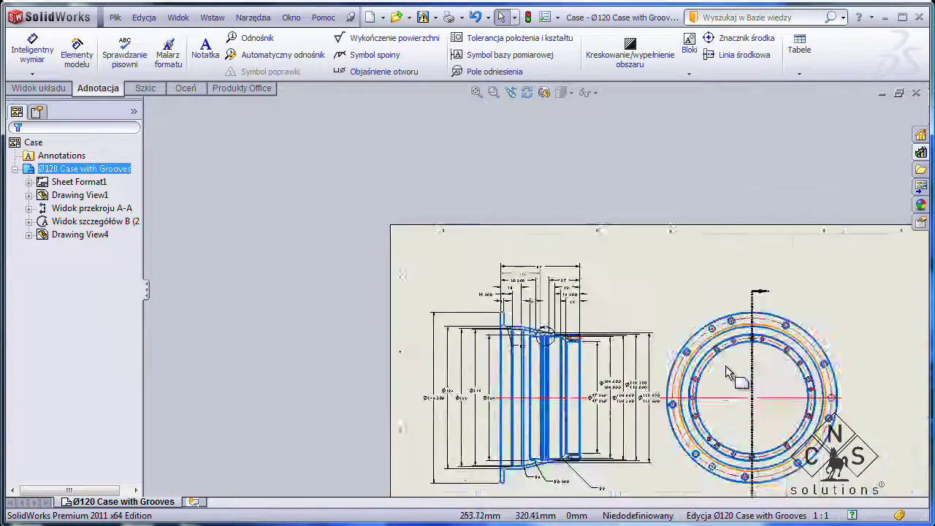
scroll(494, 307, down, 2)
scroll(492, 312, down, 2)
scroll(518, 322, down, 2)
key(f)
scroll(563, 371, down, 3)
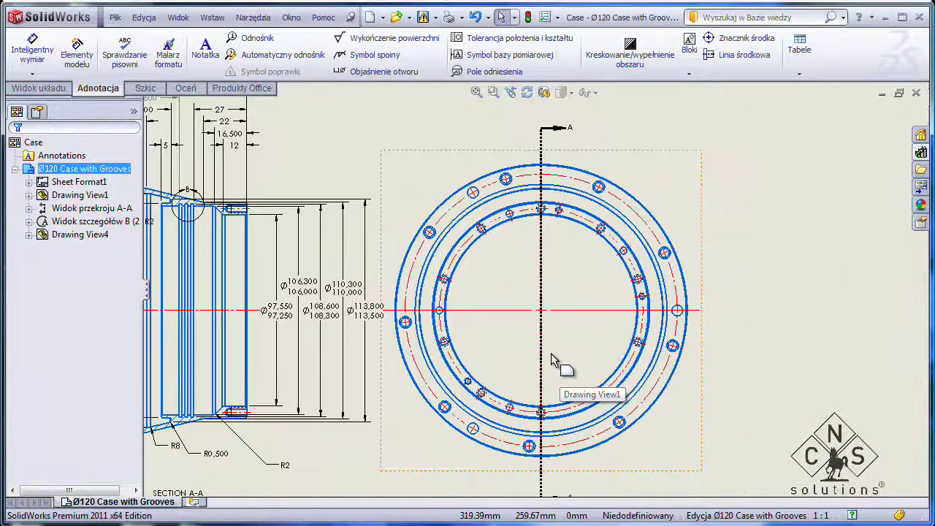
click(552, 360)
click(688, 368)
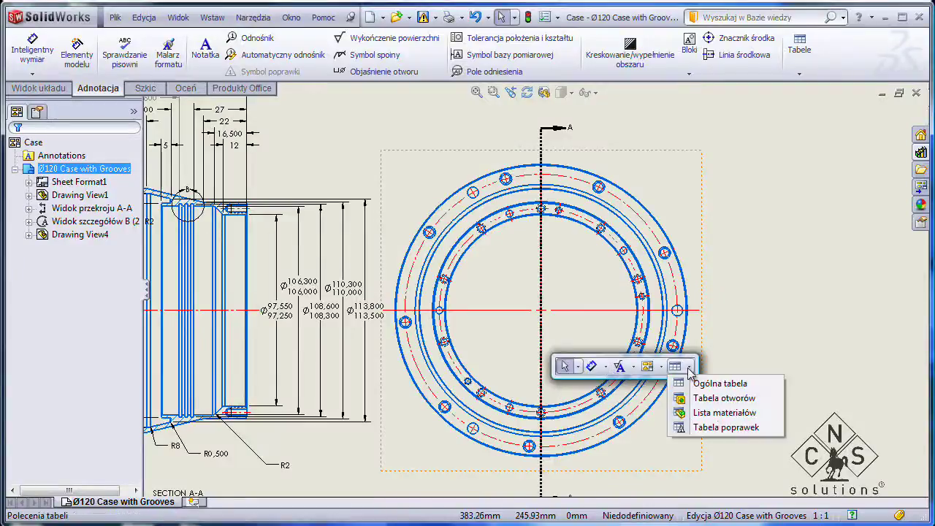
click(720, 398)
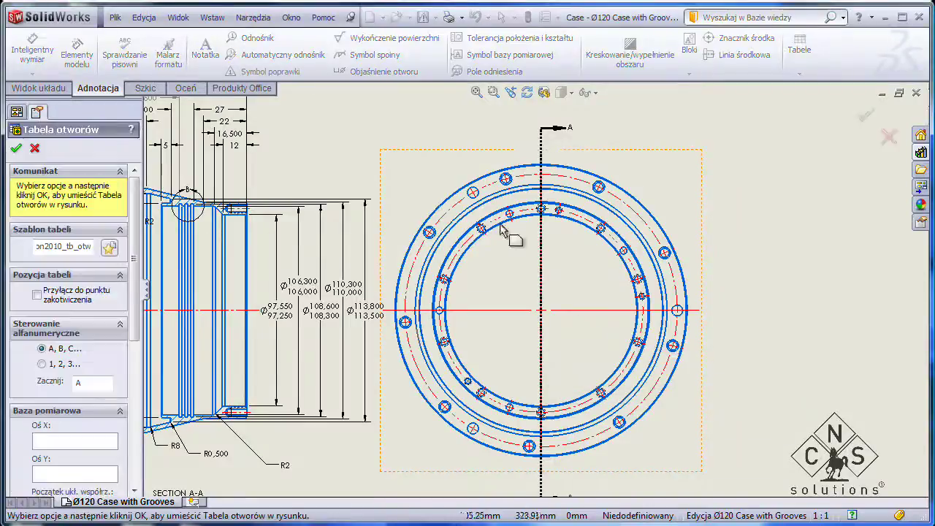
- Set the ring centre as origin, pick the holed face, dismiss the warning and accept
click(476, 183)
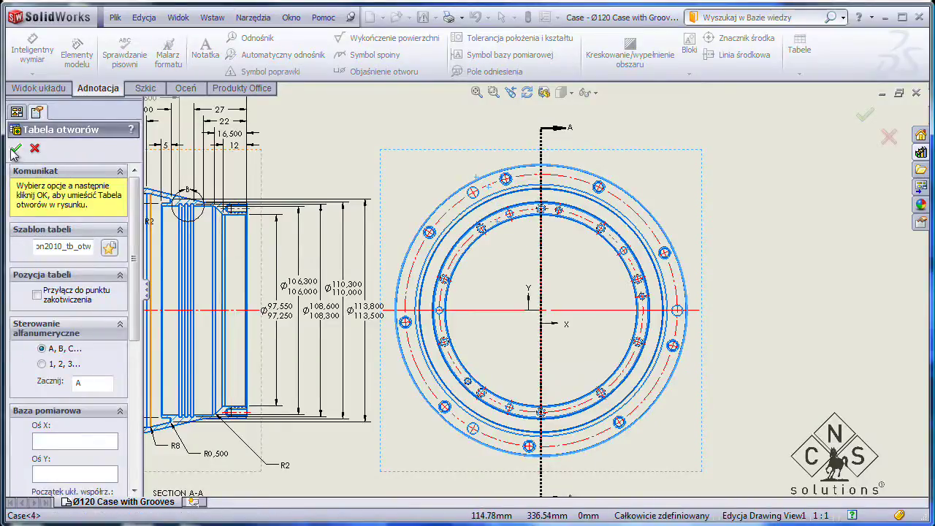
click(537, 251)
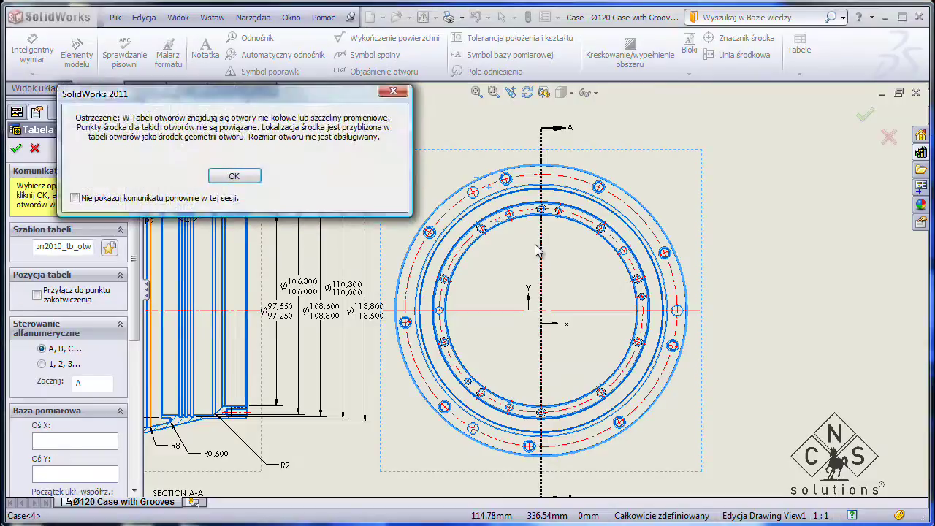
click(233, 177)
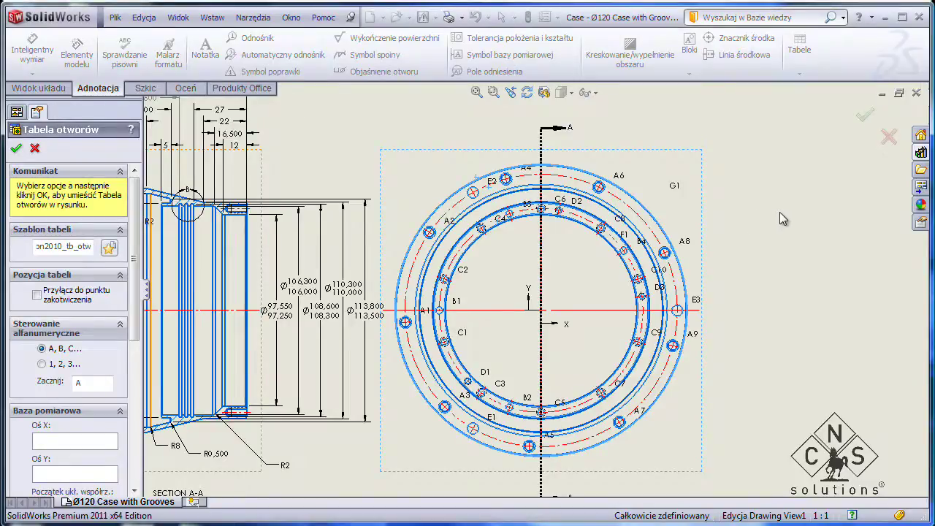
key(Return)
key(z)
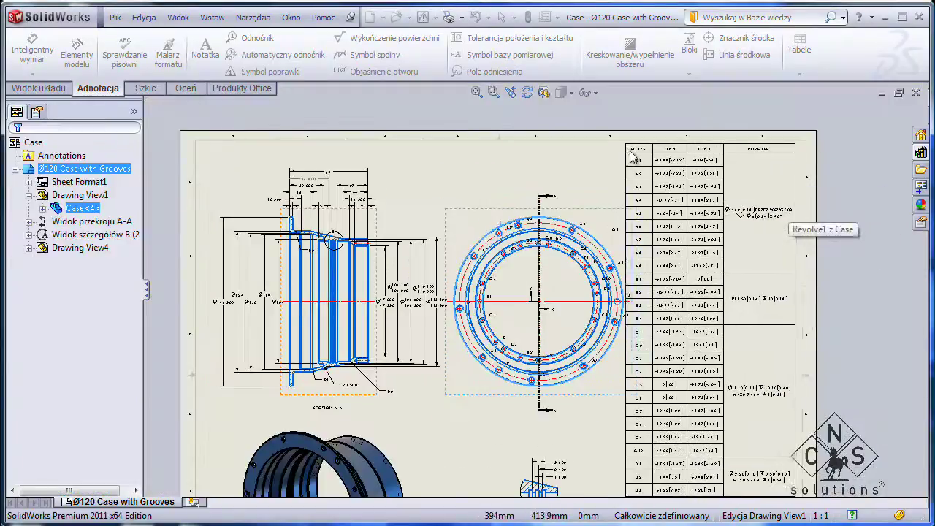
- Place the hole table at the sheet's top right
click(632, 147)
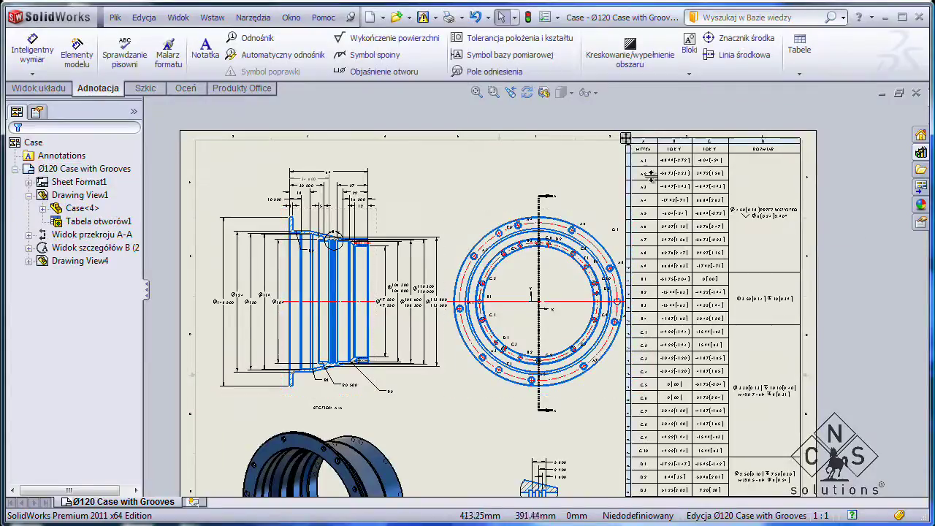
click(734, 163)
right_click(734, 164)
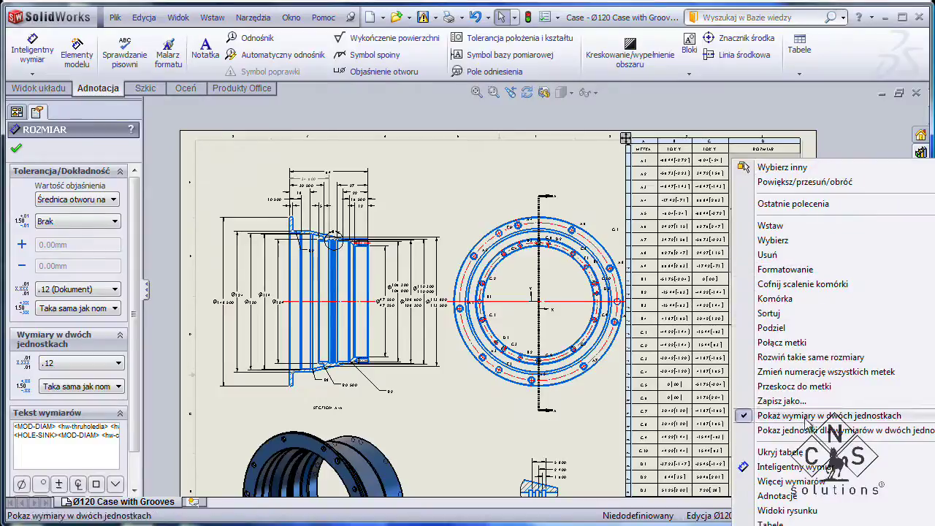
click(616, 409)
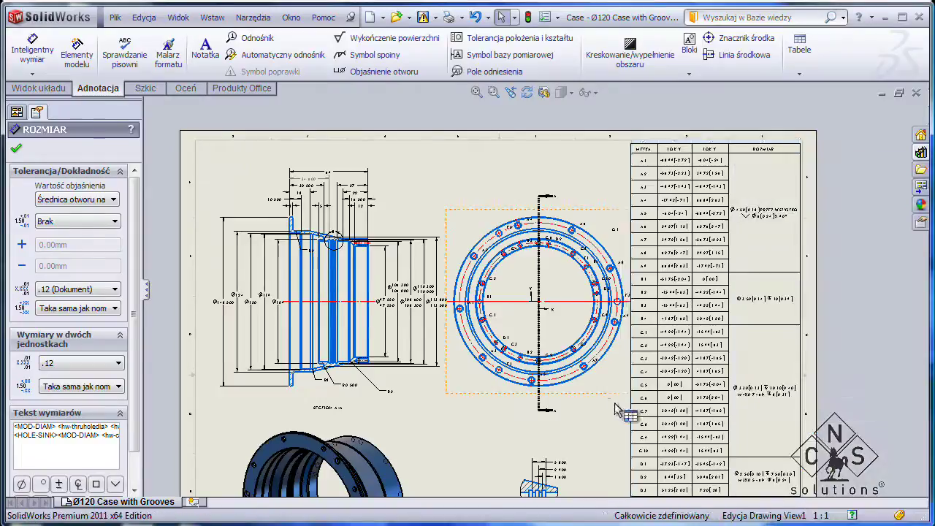
- Delete the last hole-table row, G1 at 0/0, that overlaps the title block
scroll(642, 438, down, 2)
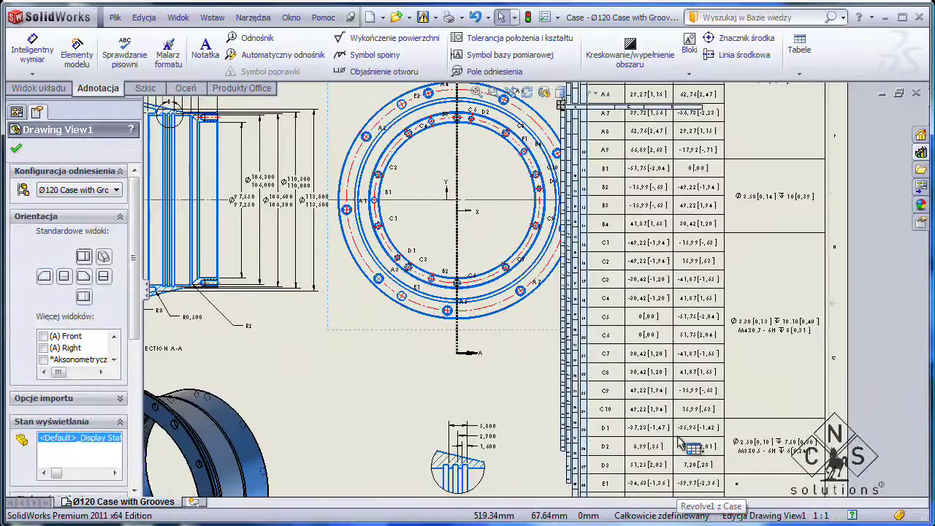
scroll(666, 444, up, 3)
scroll(584, 351, down, 2)
scroll(513, 337, down, 1)
scroll(514, 337, down, 1)
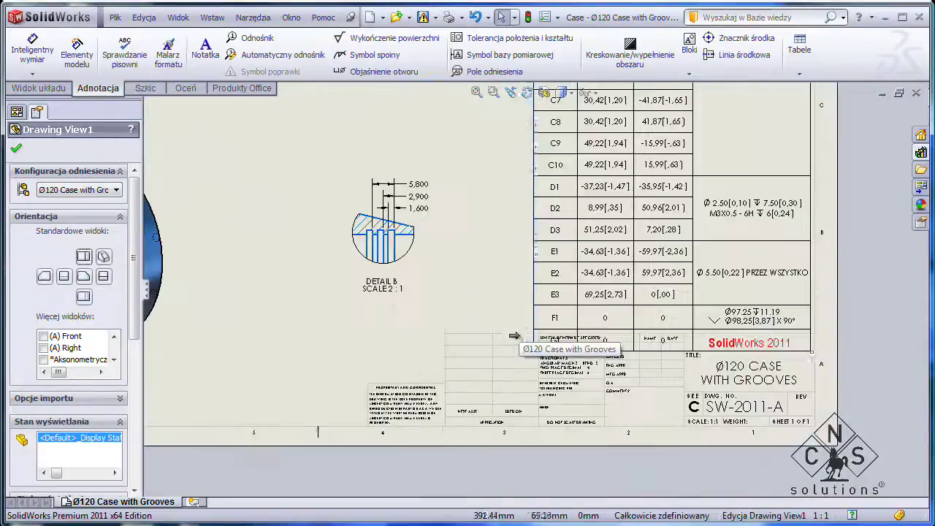
scroll(517, 333, down, 1)
click(528, 322)
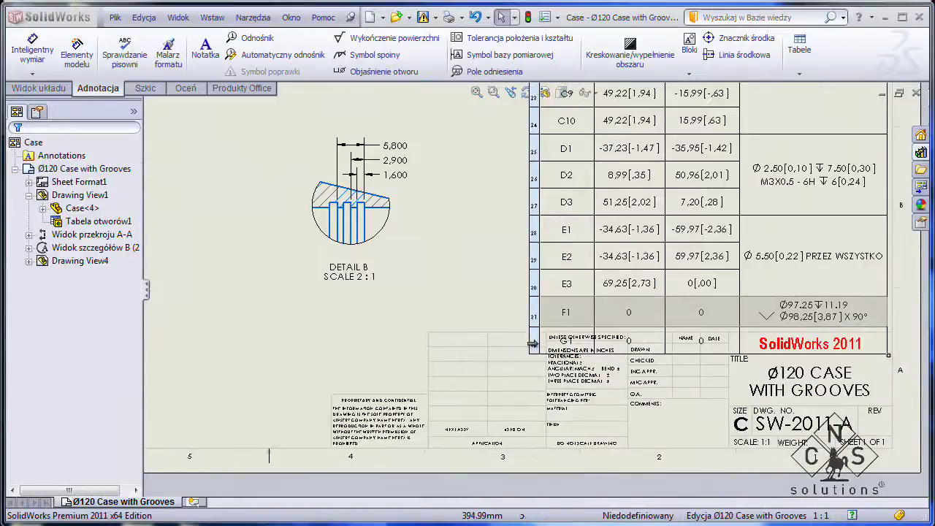
click(527, 344)
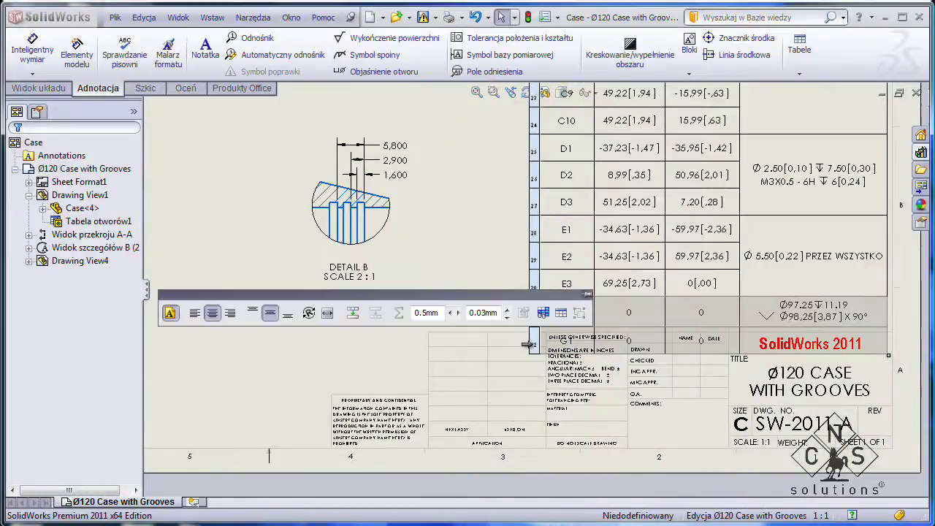
right_click(527, 344)
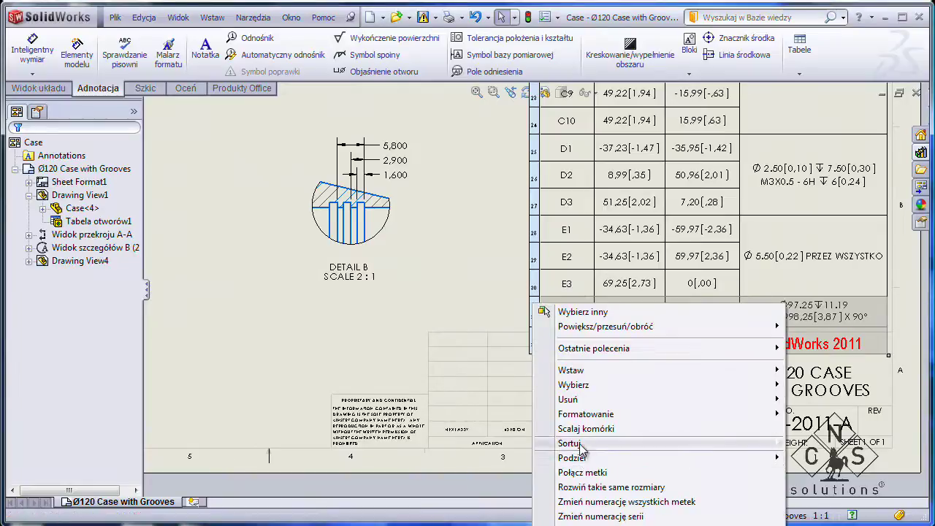
mouse_move(568, 399)
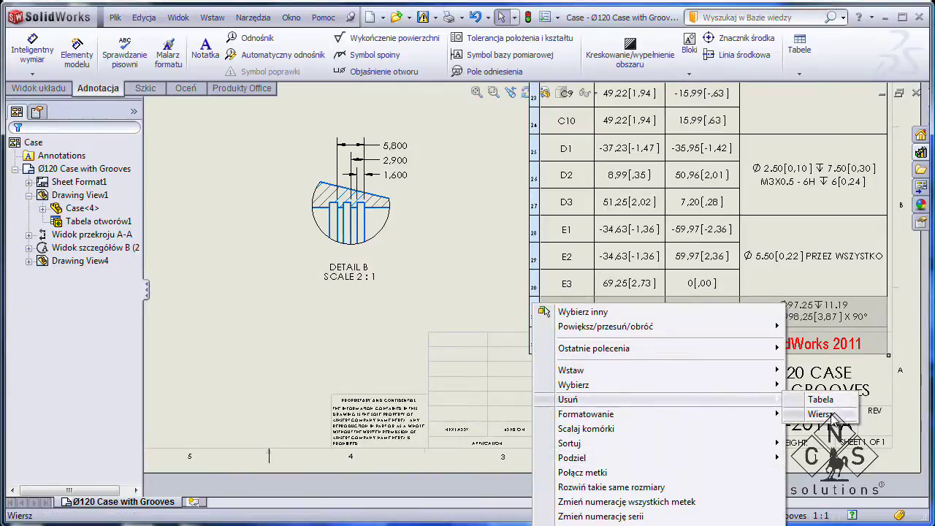
click(819, 414)
scroll(686, 274, up, 5)
scroll(544, 230, down, 2)
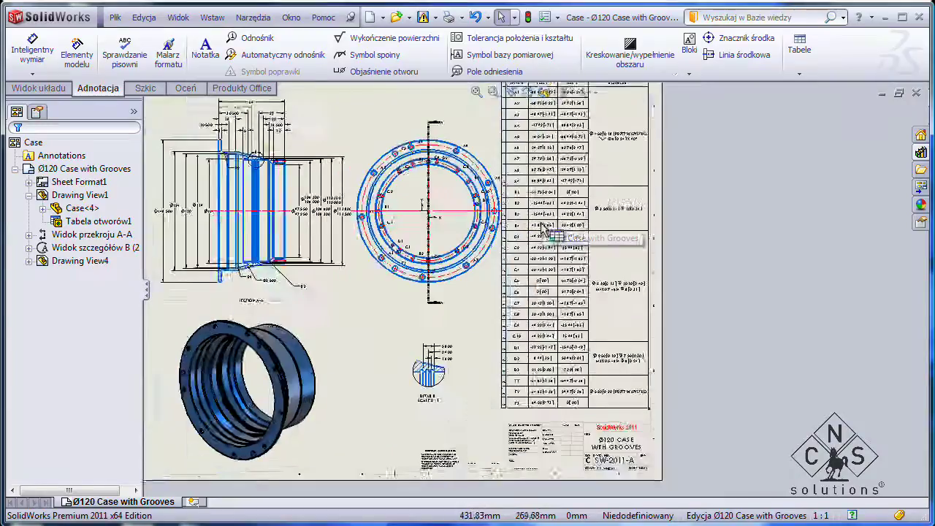
scroll(544, 230, down, 2)
scroll(613, 271, down, 1)
- Delete the C5 row from the hole table
scroll(562, 276, down, 1)
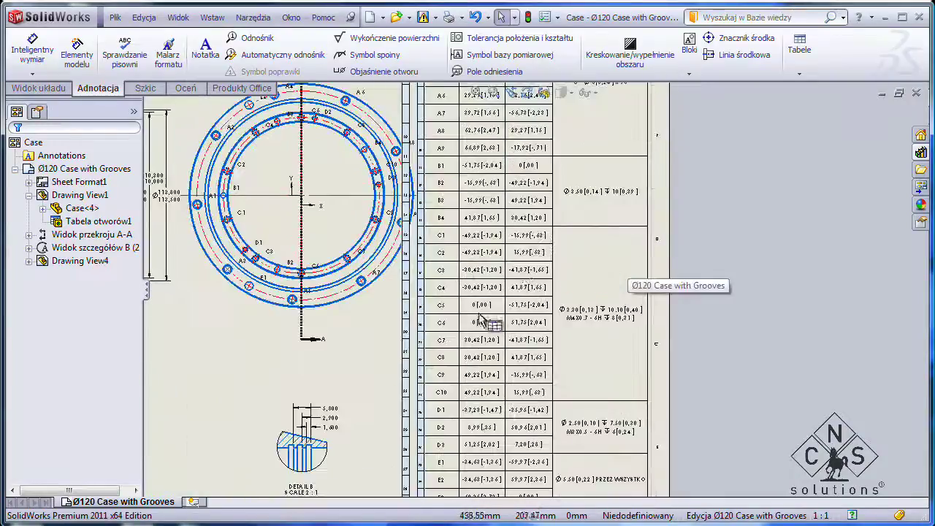
click(430, 314)
click(475, 314)
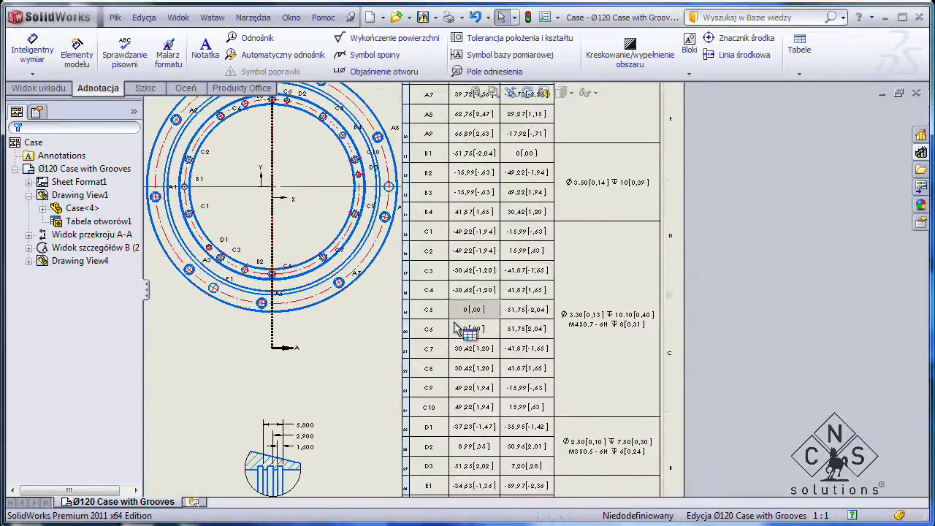
click(396, 310)
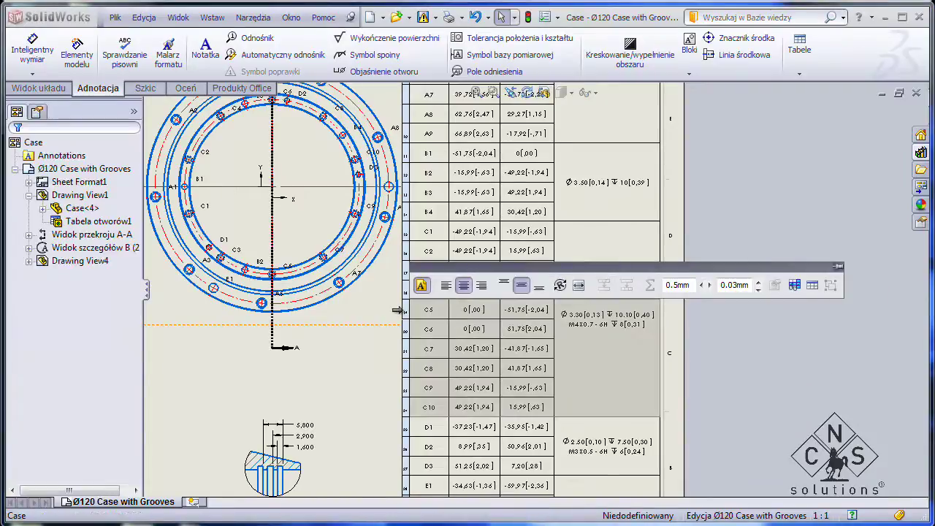
right_click(406, 310)
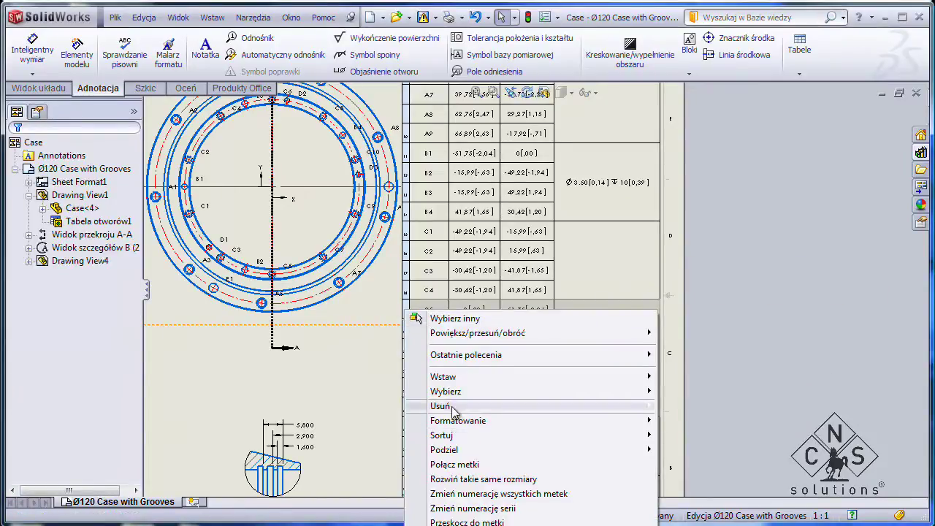
click(692, 420)
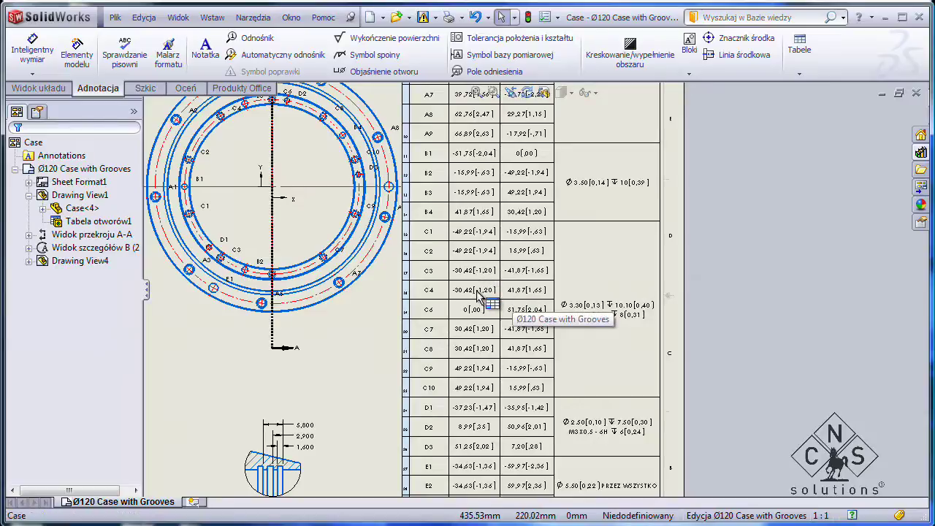
- Renumber all hole tags so the C holes run C1–C9 without gaps
click(478, 294)
right_click(478, 293)
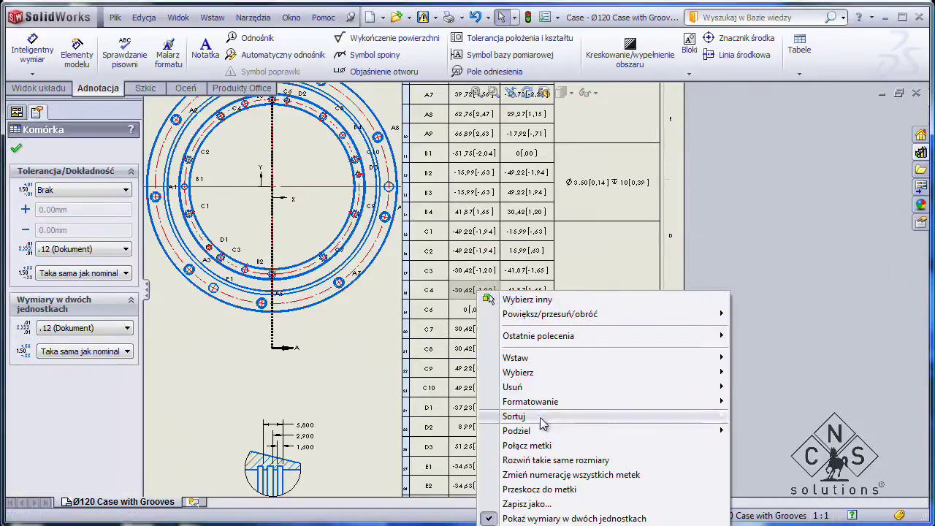
click(544, 476)
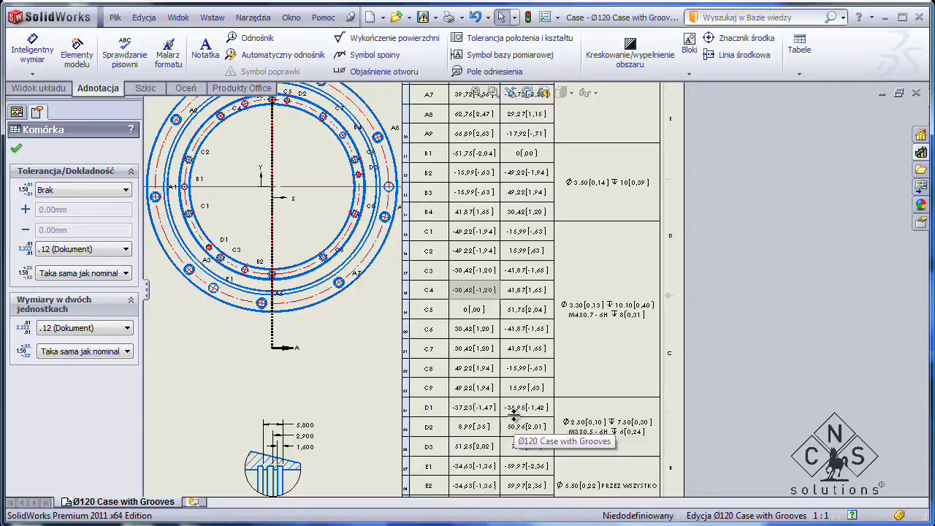
- Rotate the shaded isometric Drawing View4 in 3D so the grooved bore faces the viewer
key(f)
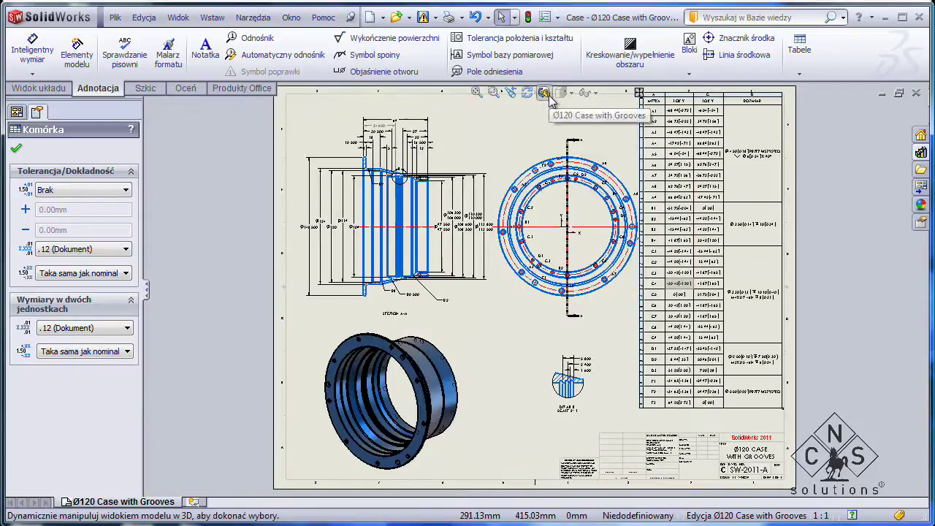
click(549, 99)
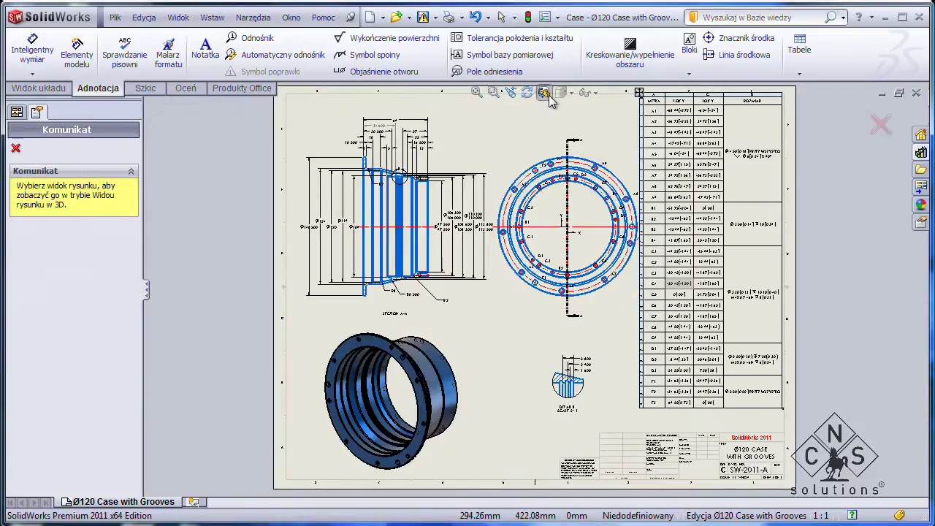
click(406, 340)
mouse_move(406, 341)
mouse_down()
mouse_move(428, 359)
mouse_move(365, 377)
mouse_move(497, 379)
mouse_move(412, 395)
mouse_move(473, 328)
mouse_up()
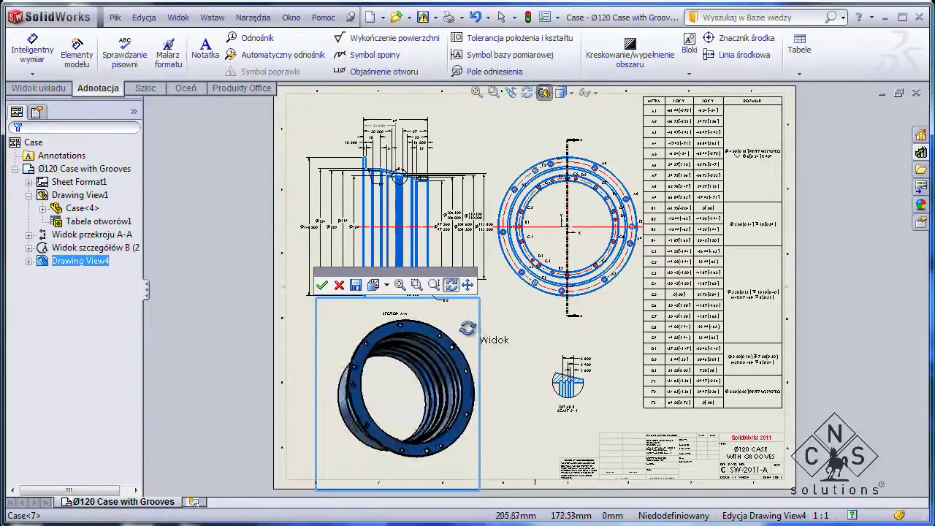
click(323, 285)
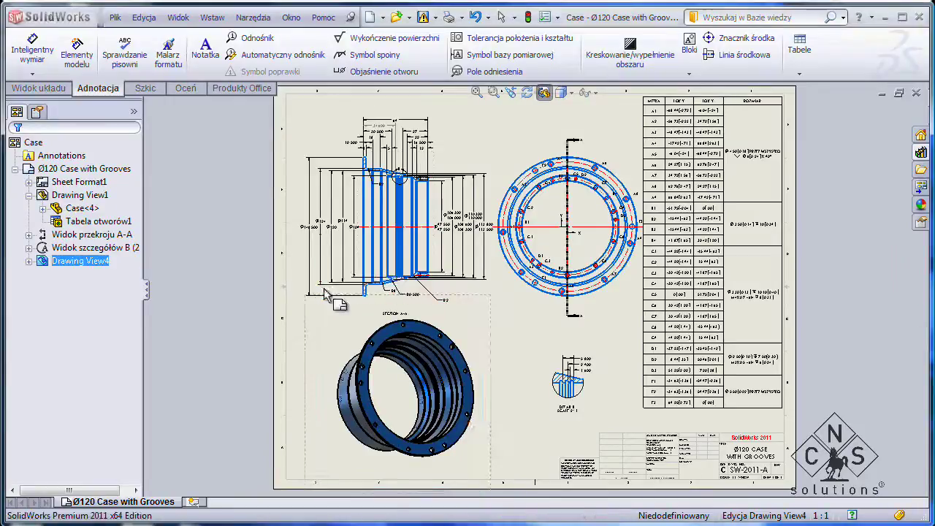